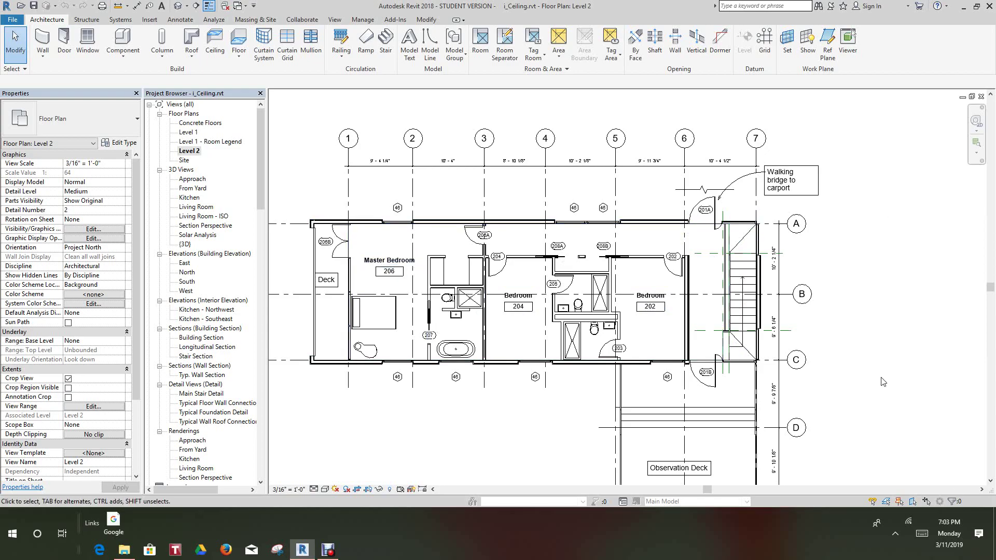
Step: Create a new reflected ceiling plan view for Level 2 and check its entry under Ceiling Plans in the Project Browser
{"action": "scroll", "coordinate": [884, 383], "scroll_direction": "up", "scroll_amount": 2}
{"action": "middle_click_drag", "start_coordinate": [899, 375], "coordinate": [975, 405]}
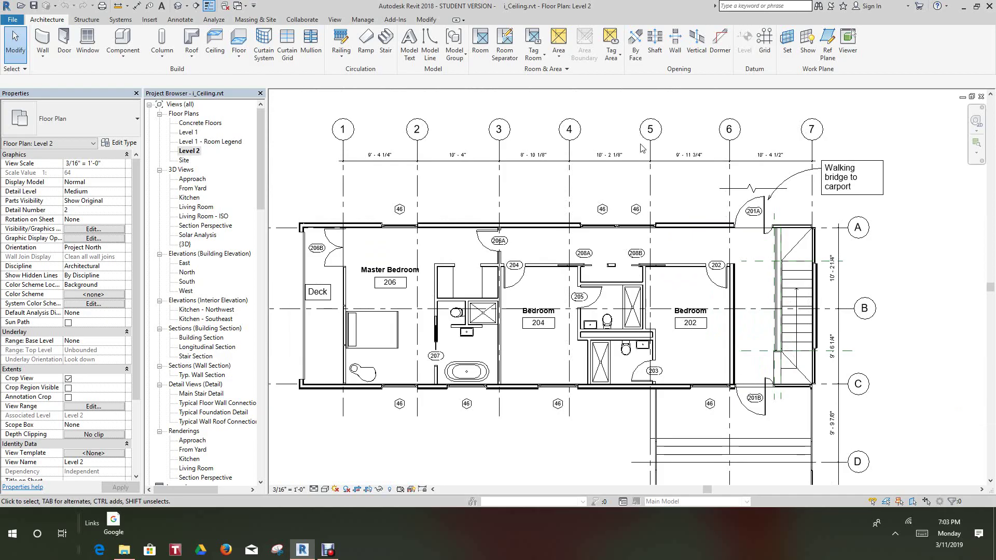
{"action": "left_click", "coordinate": [334, 21]}
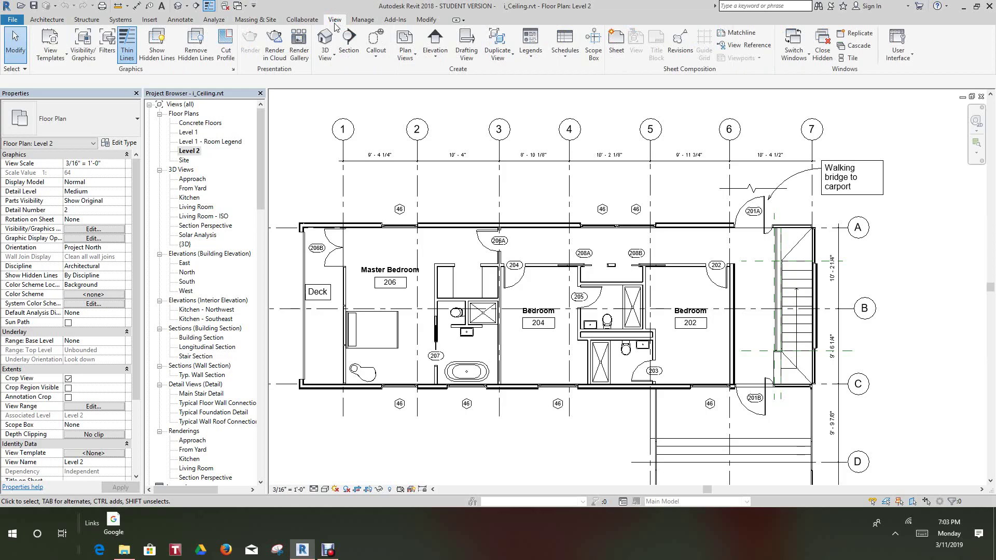
{"action": "left_click", "coordinate": [405, 51]}
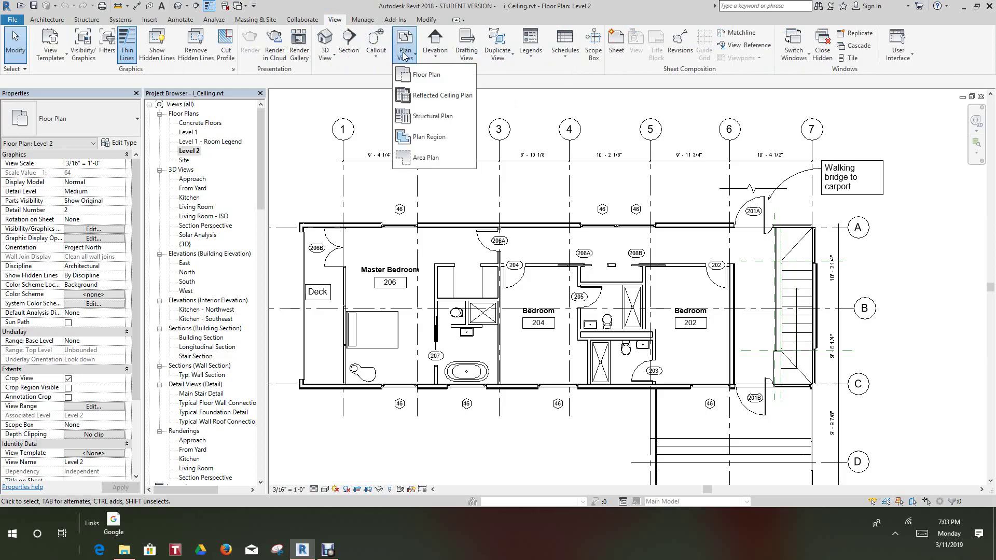
{"action": "left_click", "coordinate": [425, 96]}
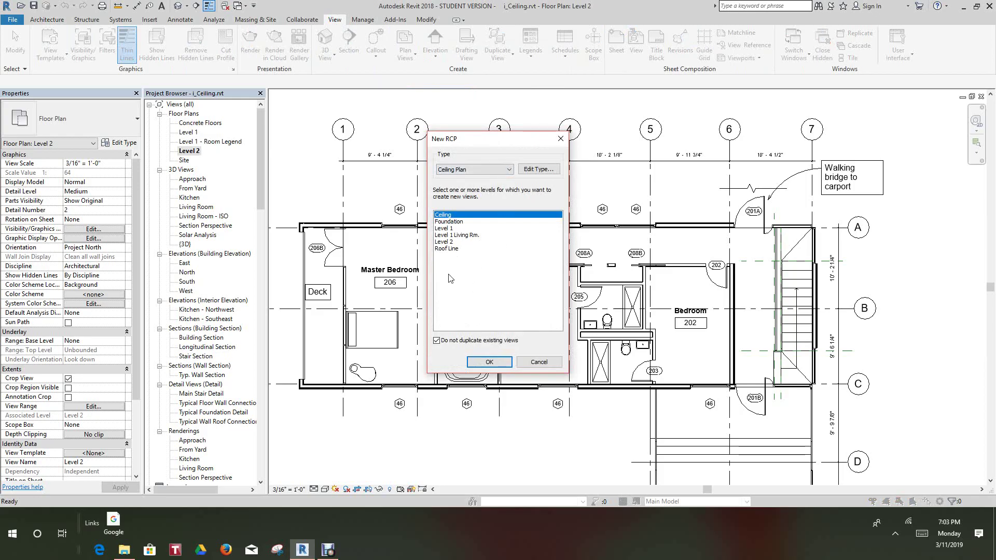
{"action": "left_click", "coordinate": [445, 242]}
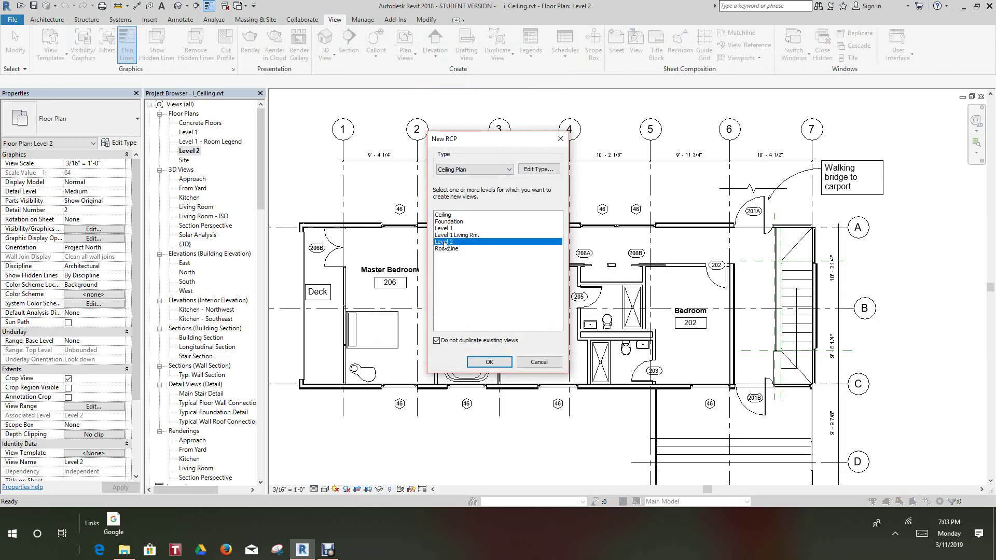
{"action": "left_click", "coordinate": [487, 363]}
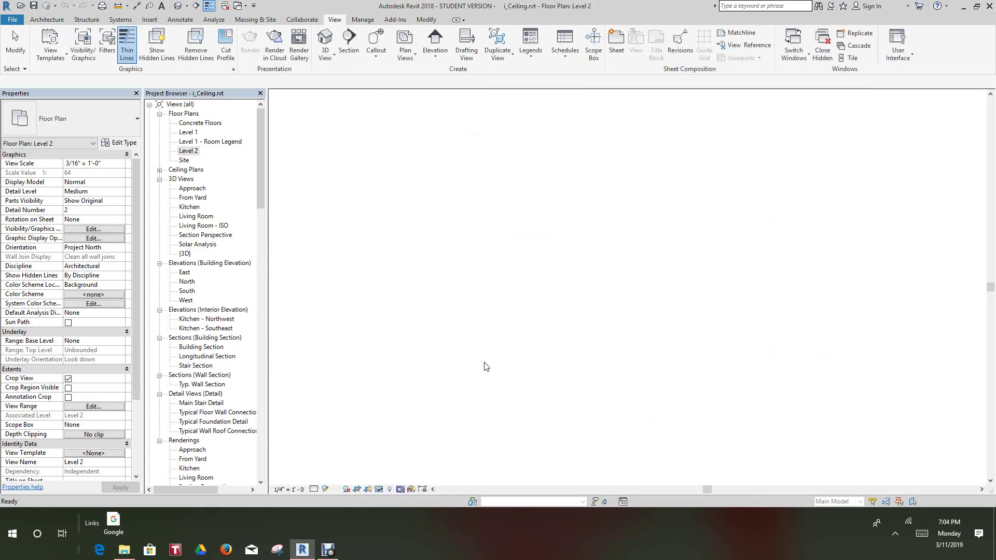
{"action": "left_click", "coordinate": [159, 170]}
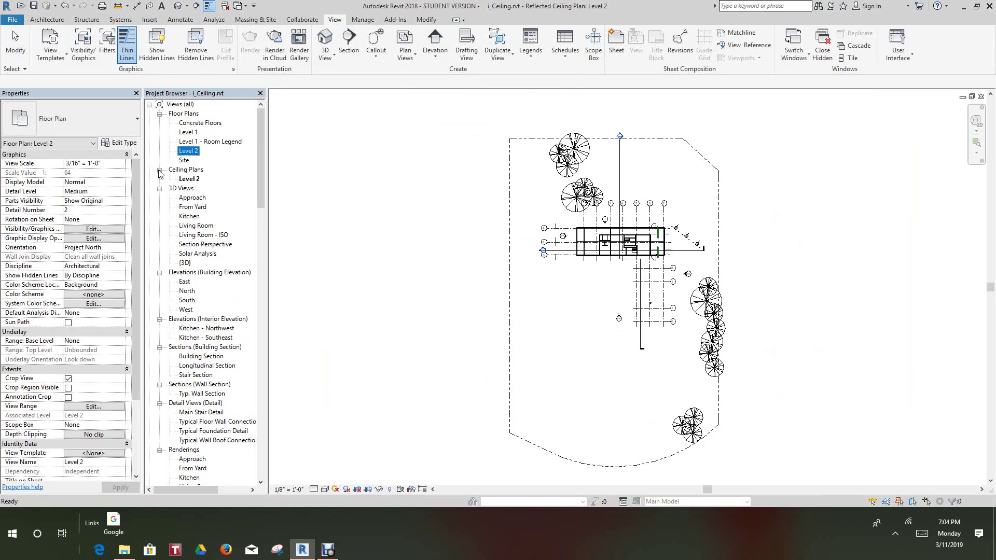
{"action": "left_click", "coordinate": [160, 170]}
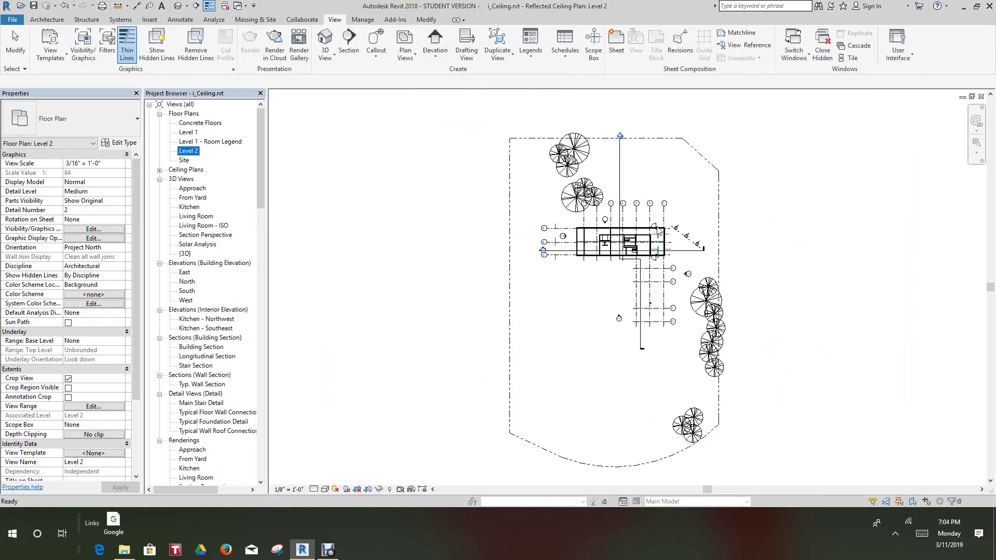
Step: Tag all untagged rooms in the Level 2 ceiling plan with the Room Tag, without leaders
{"action": "scroll", "coordinate": [660, 229], "scroll_direction": "up", "scroll_amount": 5}
{"action": "scroll", "coordinate": [603, 275], "scroll_direction": "up", "scroll_amount": 4}
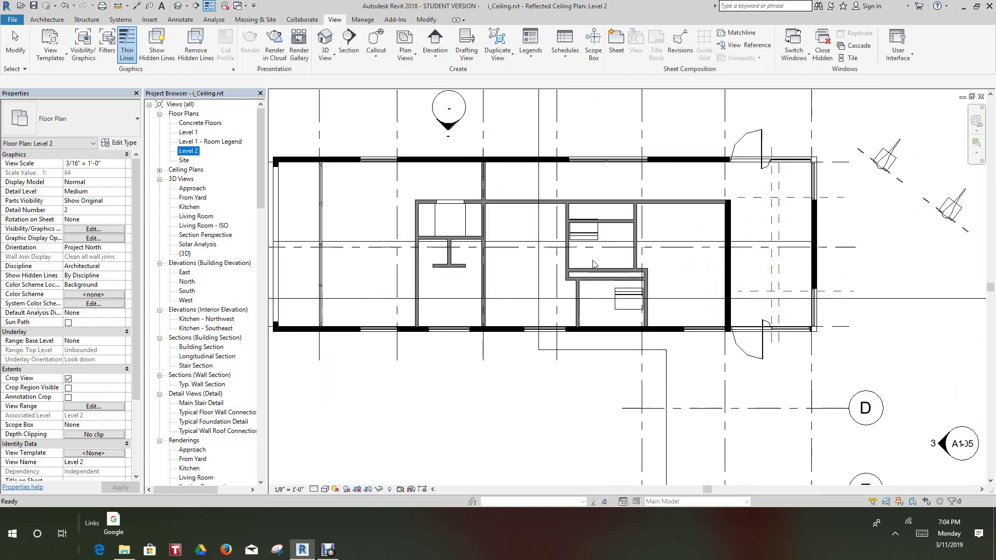
{"action": "scroll", "coordinate": [640, 321], "scroll_direction": "down", "scroll_amount": 2}
{"action": "scroll", "coordinate": [587, 257], "scroll_direction": "up", "scroll_amount": 3}
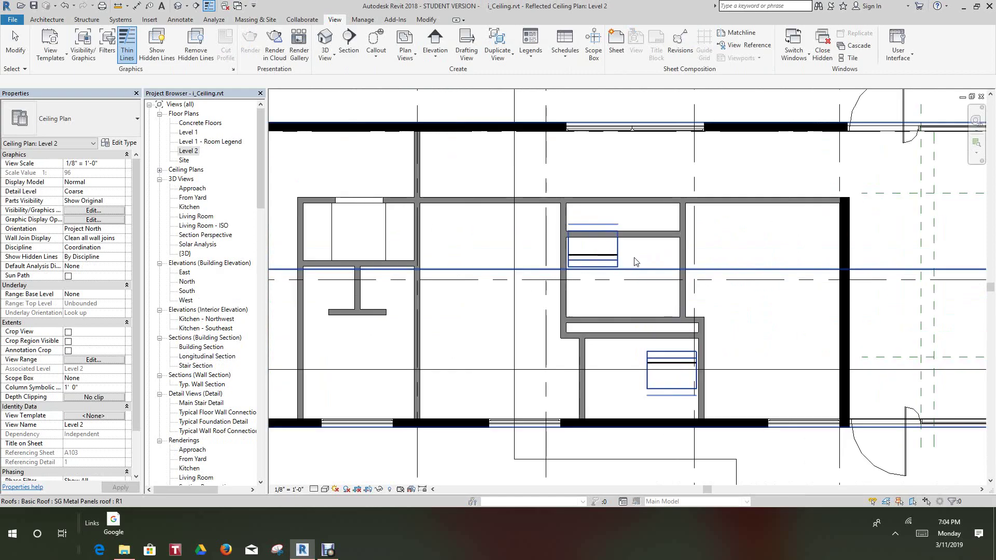
{"action": "scroll", "coordinate": [629, 290], "scroll_direction": "up", "scroll_amount": 3}
{"action": "scroll", "coordinate": [629, 293], "scroll_direction": "down", "scroll_amount": 1}
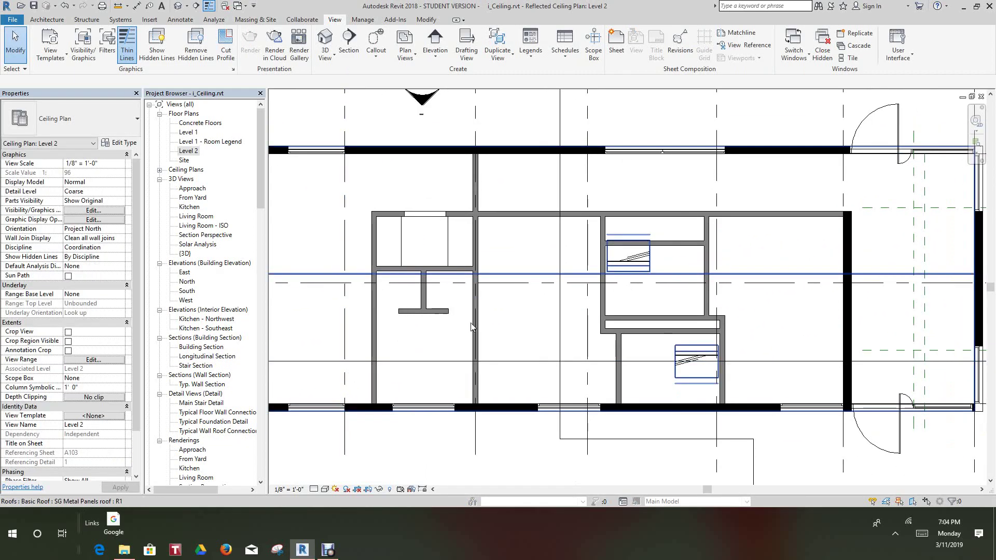
{"action": "scroll", "coordinate": [475, 327], "scroll_direction": "down", "scroll_amount": 2}
{"action": "scroll", "coordinate": [485, 324], "scroll_direction": "up", "scroll_amount": 1}
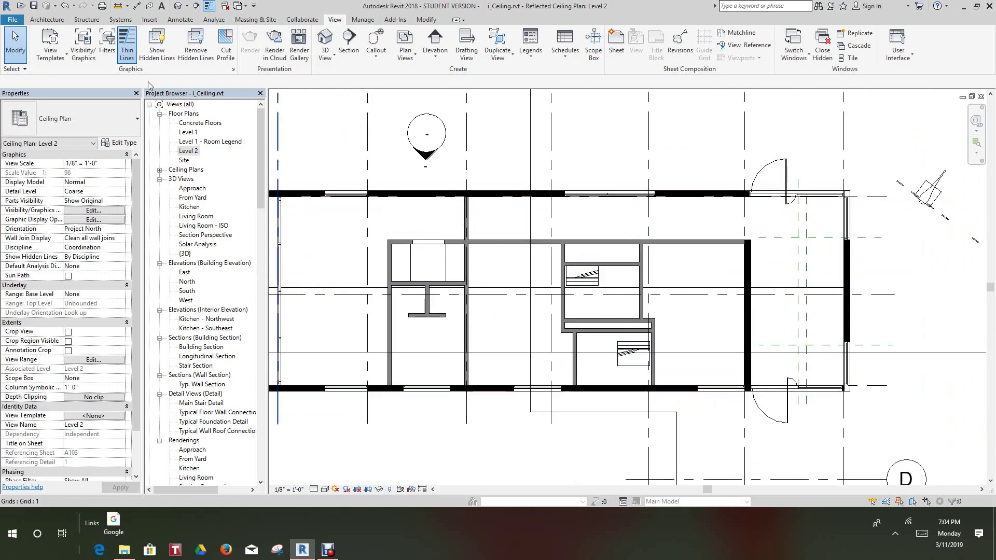
{"action": "left_click", "coordinate": [47, 21]}
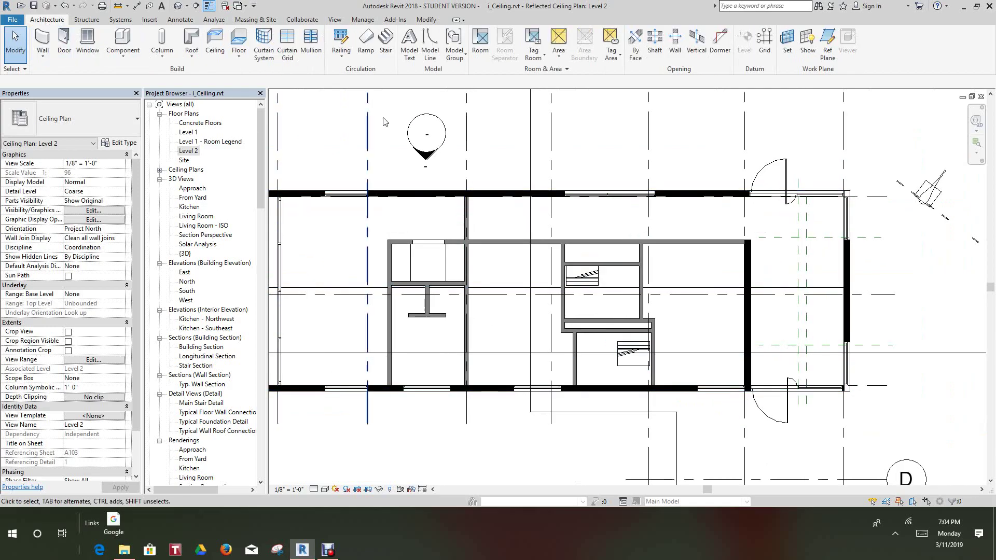
{"action": "left_click", "coordinate": [187, 24]}
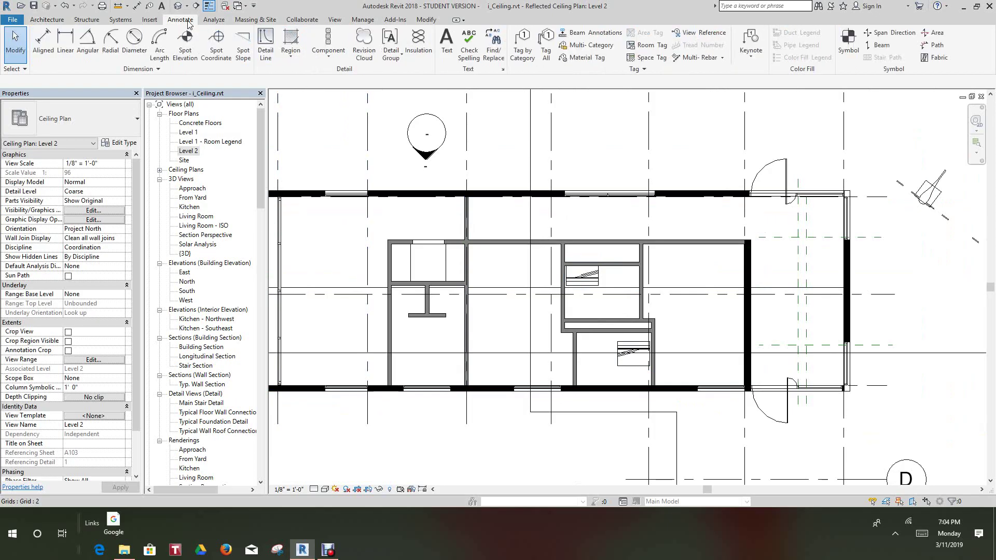
{"action": "left_click", "coordinate": [547, 51]}
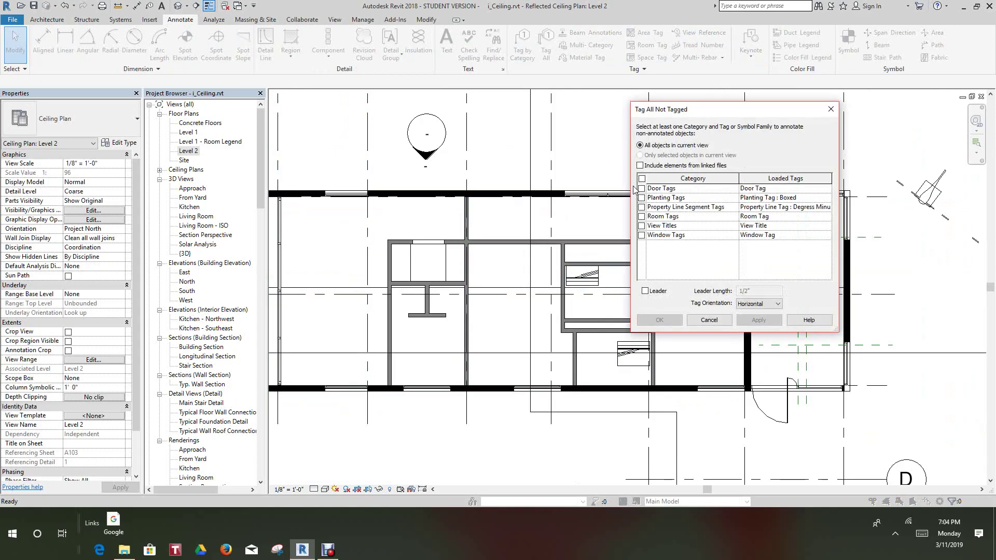
{"action": "left_click", "coordinate": [642, 217]}
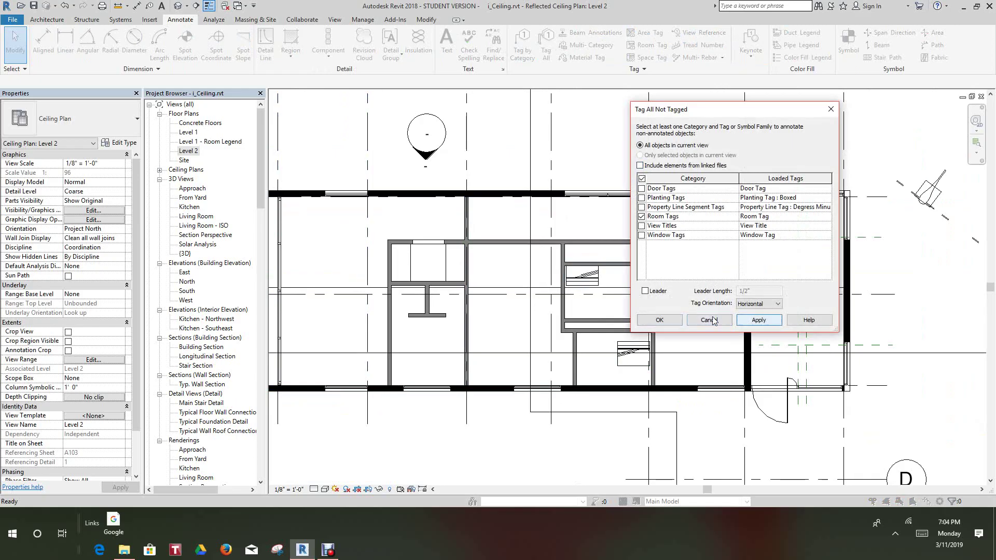
{"action": "left_click", "coordinate": [670, 323]}
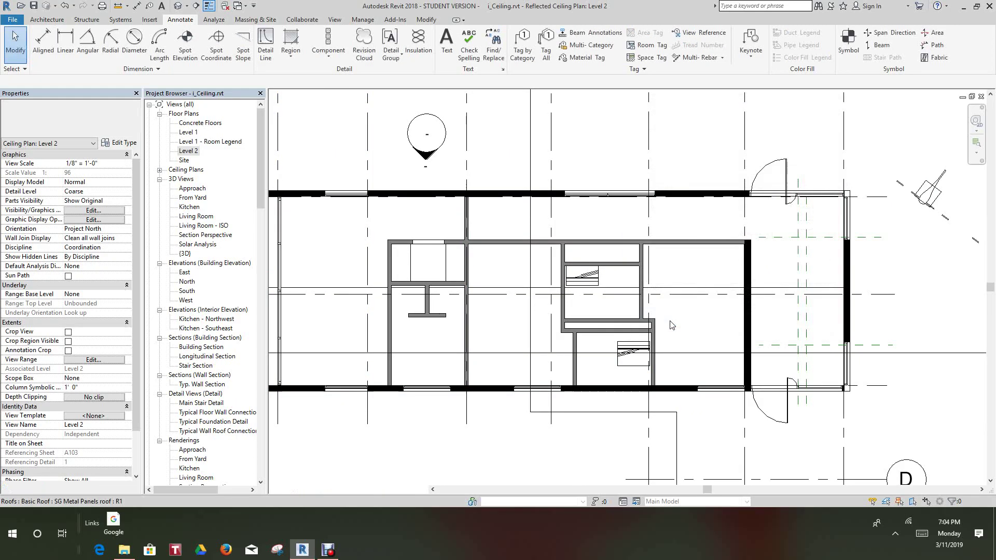
Step: Place an automatic GWB on Mtl. Stud ceiling in Bedroom 204 at an 8' 0" offset from Level 2
{"action": "scroll", "coordinate": [511, 288], "scroll_direction": "up", "scroll_amount": 1}
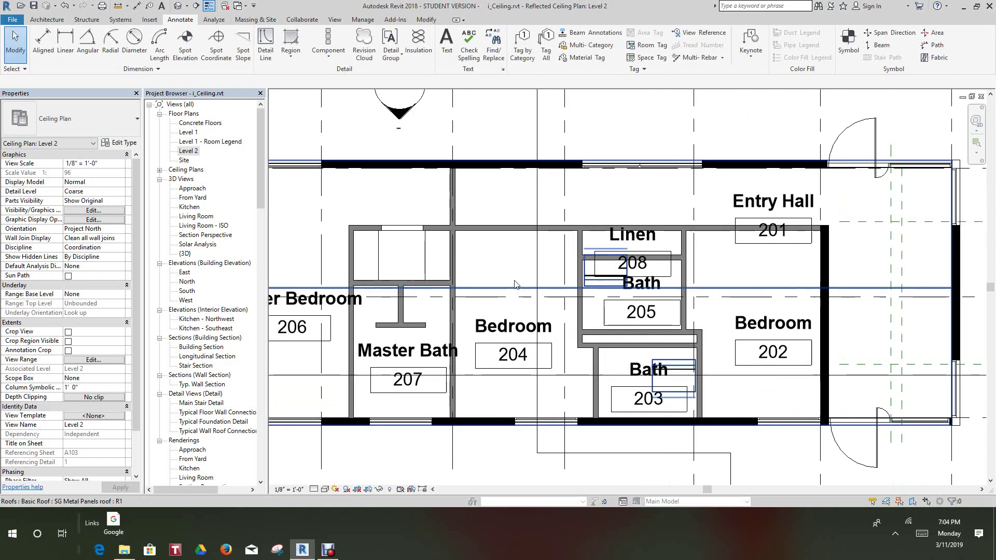
{"action": "scroll", "coordinate": [513, 286], "scroll_direction": "down", "scroll_amount": 1}
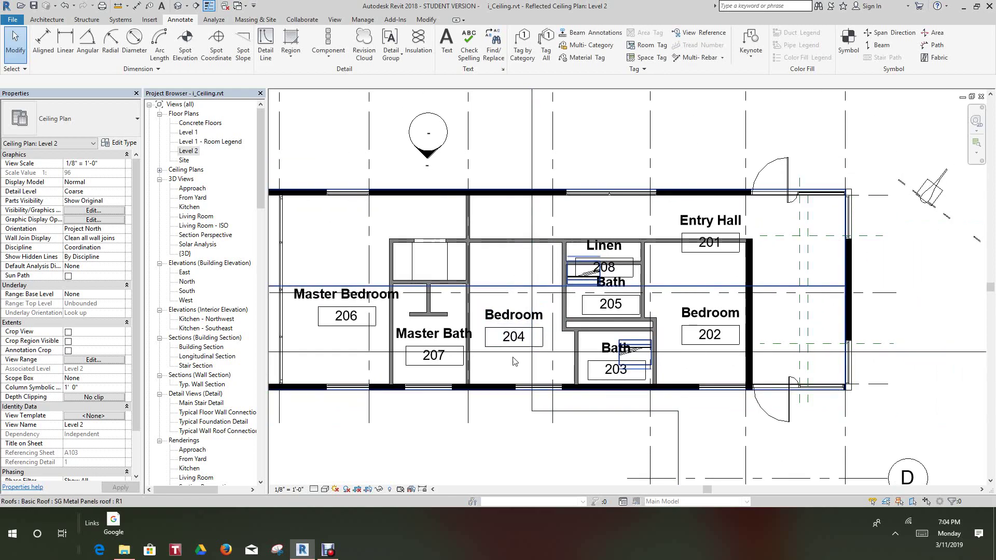
{"action": "scroll", "coordinate": [513, 412], "scroll_direction": "down", "scroll_amount": 1}
{"action": "mouse_move", "coordinate": [522, 417]}
{"action": "middle_mouse_down"}
{"action": "mouse_move", "coordinate": [544, 403]}
{"action": "mouse_move", "coordinate": [529, 433]}
{"action": "middle_mouse_up"}
{"action": "scroll", "coordinate": [534, 415], "scroll_direction": "up", "scroll_amount": 1}
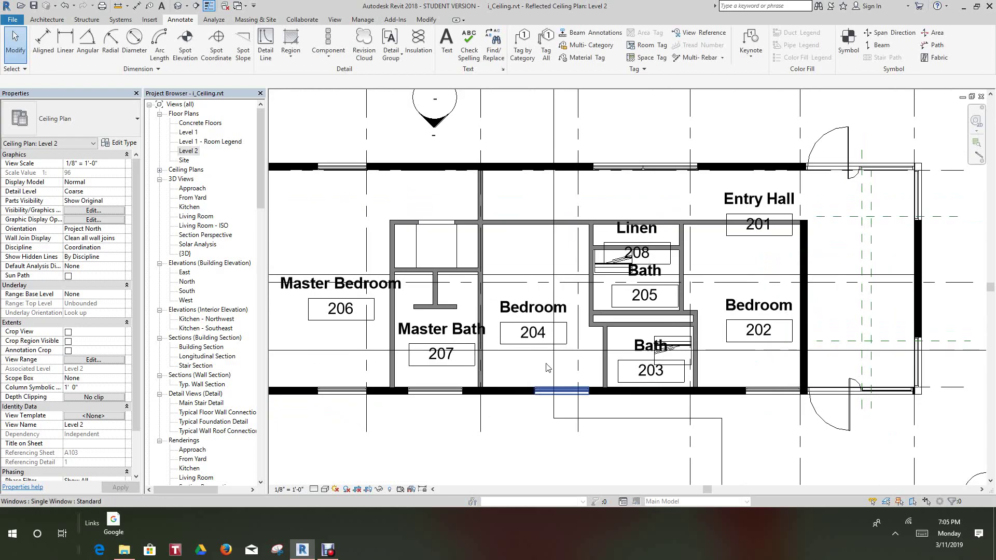
{"action": "scroll", "coordinate": [545, 349], "scroll_direction": "up", "scroll_amount": 2}
{"action": "middle_click_drag", "start_coordinate": [563, 360], "coordinate": [534, 363]}
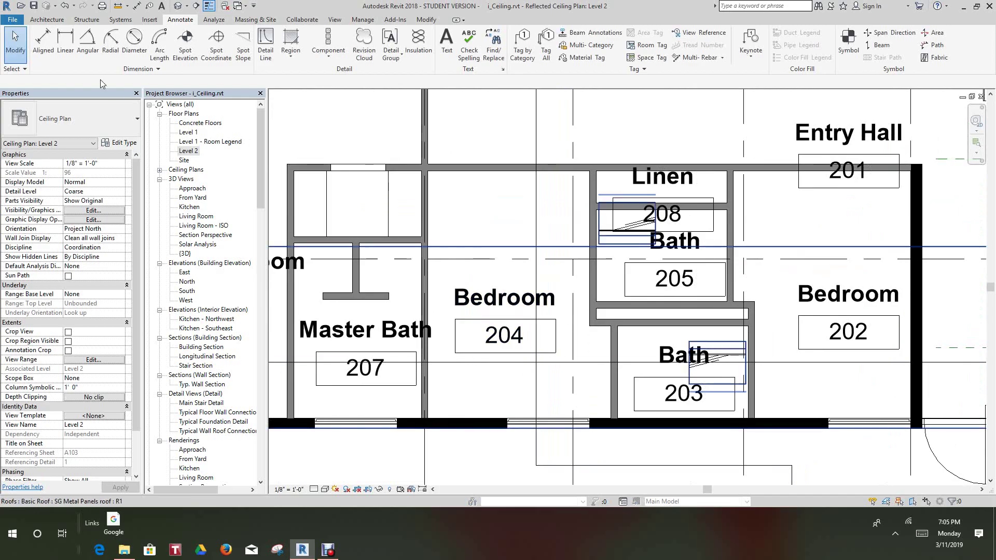
{"action": "left_click", "coordinate": [48, 20]}
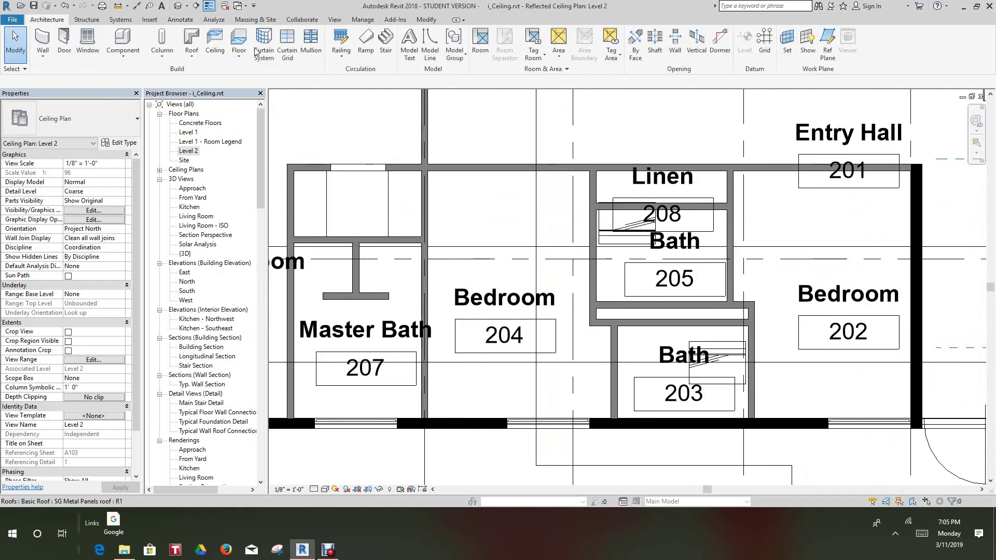
{"action": "left_click", "coordinate": [215, 35]}
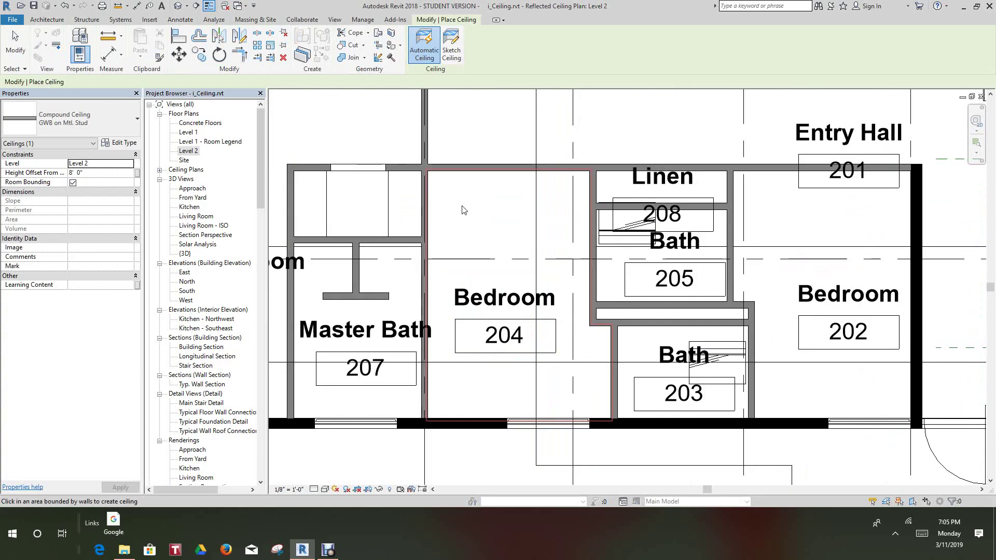
Step: Switch the ceiling type to Basic Ceiling Generic, place it automatically in Bedroom 204 and end the Ceiling command
{"action": "left_click", "coordinate": [138, 121]}
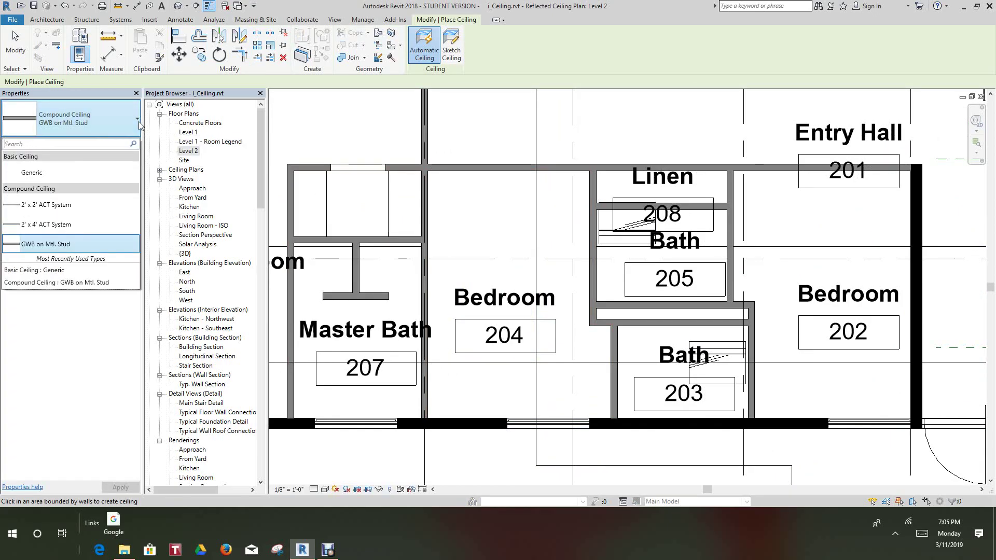
{"action": "left_click", "coordinate": [39, 173]}
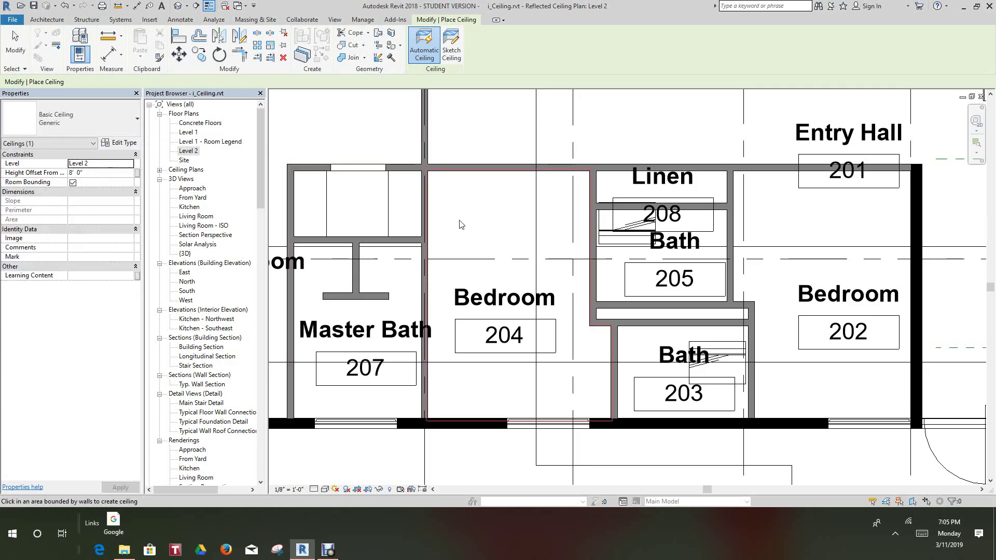
{"action": "scroll", "coordinate": [463, 225], "scroll_direction": "down", "scroll_amount": 2}
{"action": "scroll", "coordinate": [467, 225], "scroll_direction": "up", "scroll_amount": 1}
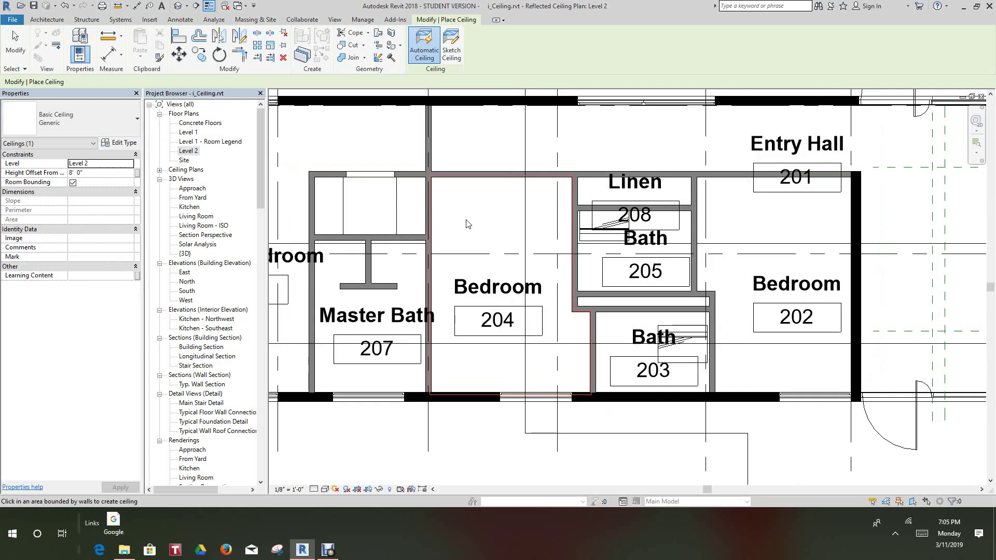
{"action": "scroll", "coordinate": [467, 225], "scroll_direction": "down", "scroll_amount": 1}
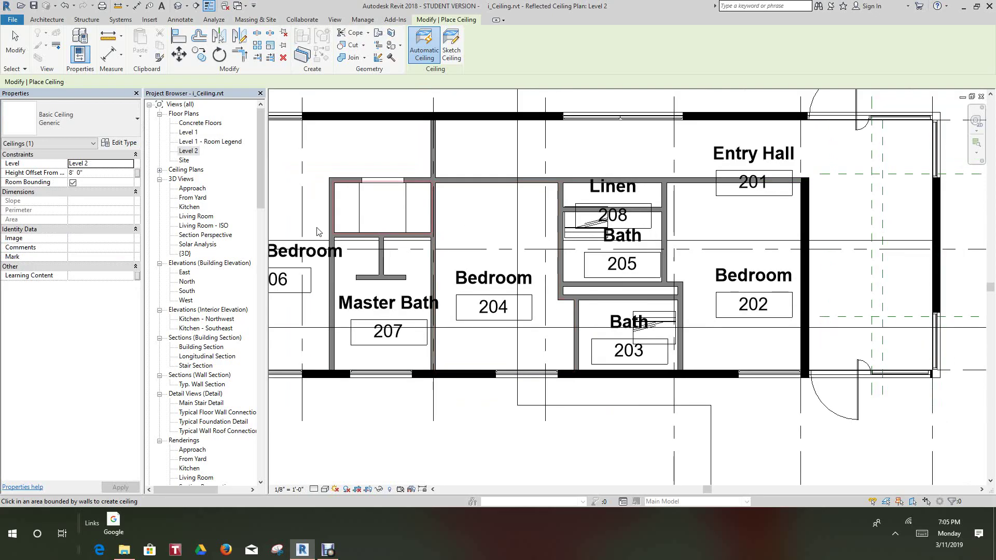
{"action": "left_click", "coordinate": [16, 41]}
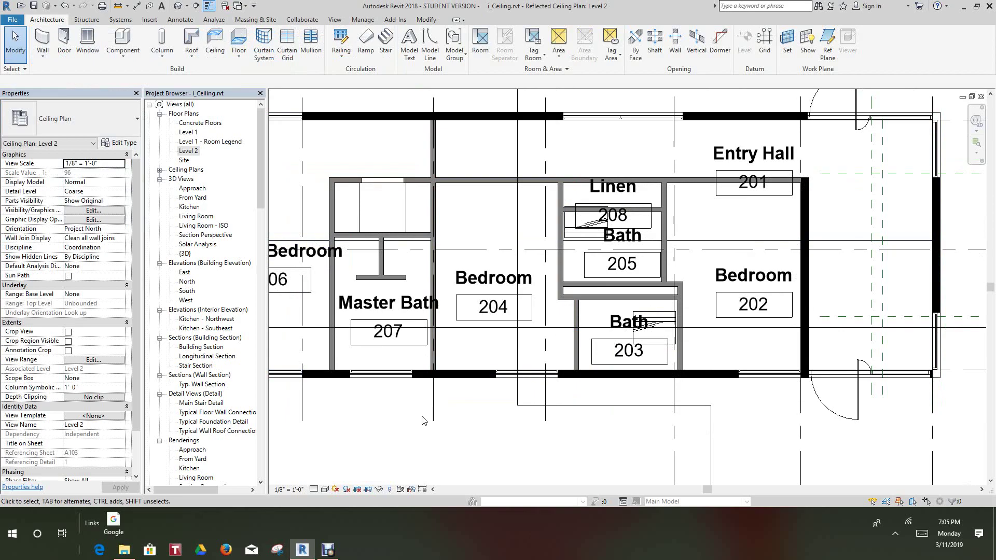
Step: Select everything crossing Bedroom 204 and filter the selection down to the Ceilings category only
{"action": "left_click_drag", "start_coordinate": [422, 416], "coordinate": [577, 152]}
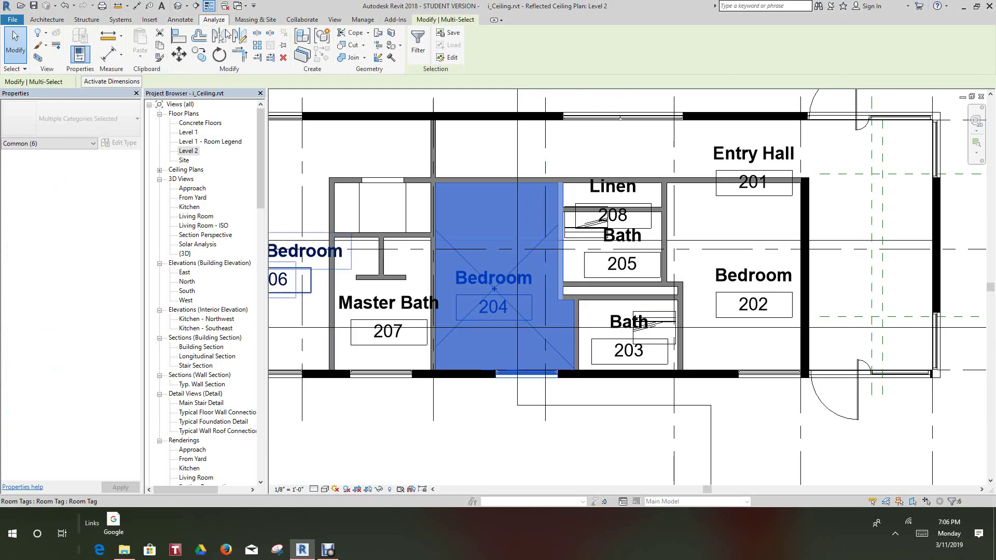
{"action": "left_click", "coordinate": [418, 44]}
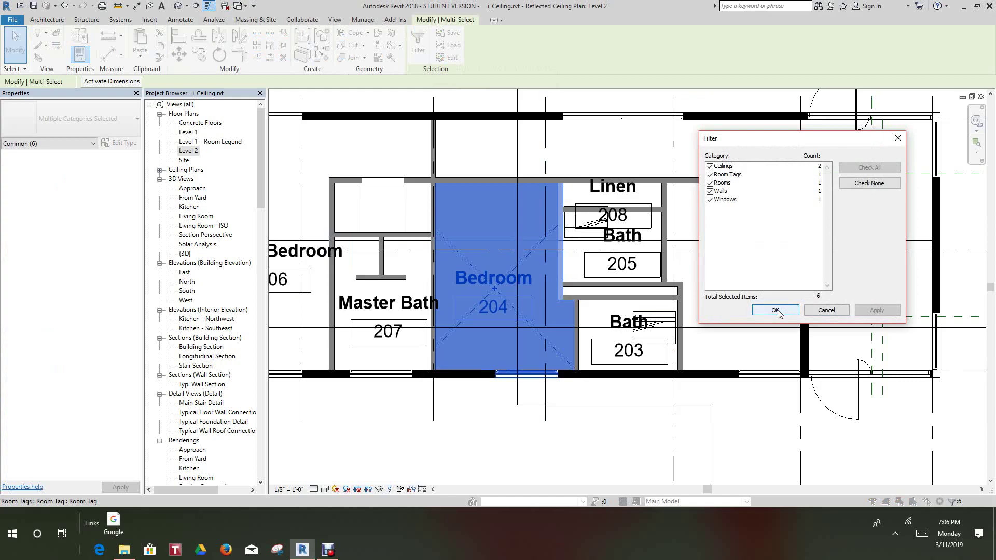
{"action": "left_click", "coordinate": [862, 184]}
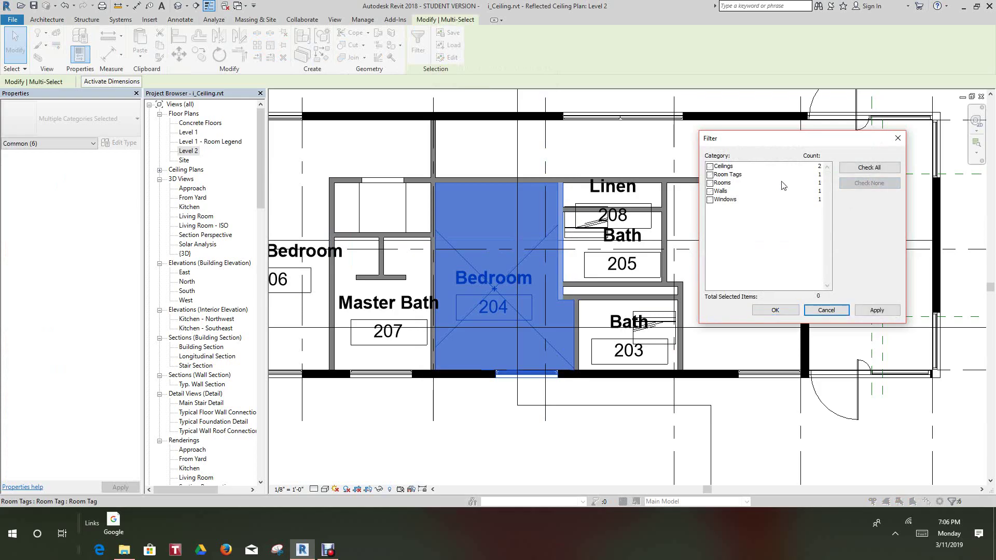
{"action": "left_click", "coordinate": [711, 166]}
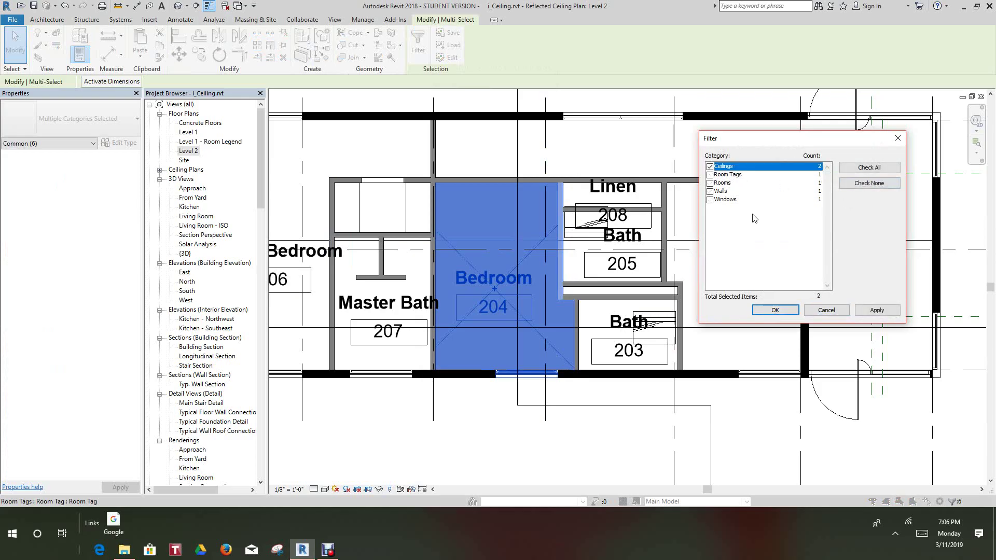
{"action": "left_click", "coordinate": [877, 310]}
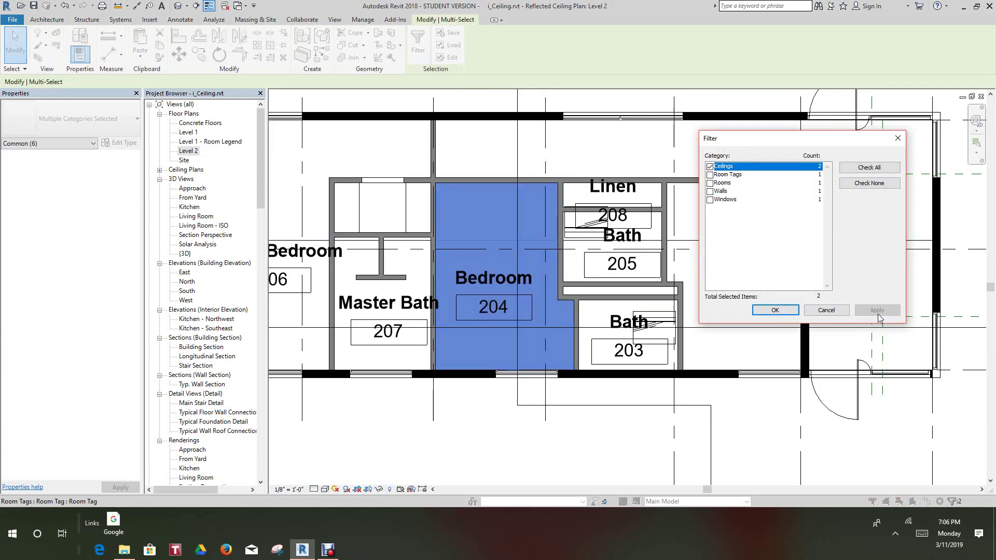
{"action": "left_click", "coordinate": [775, 311]}
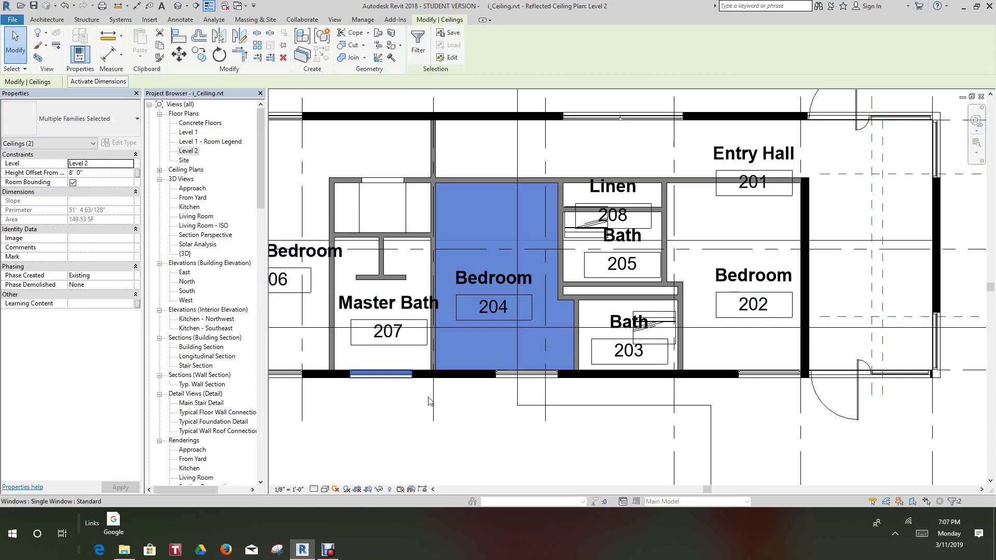
{"action": "scroll", "coordinate": [512, 437], "scroll_direction": "down", "scroll_amount": 1}
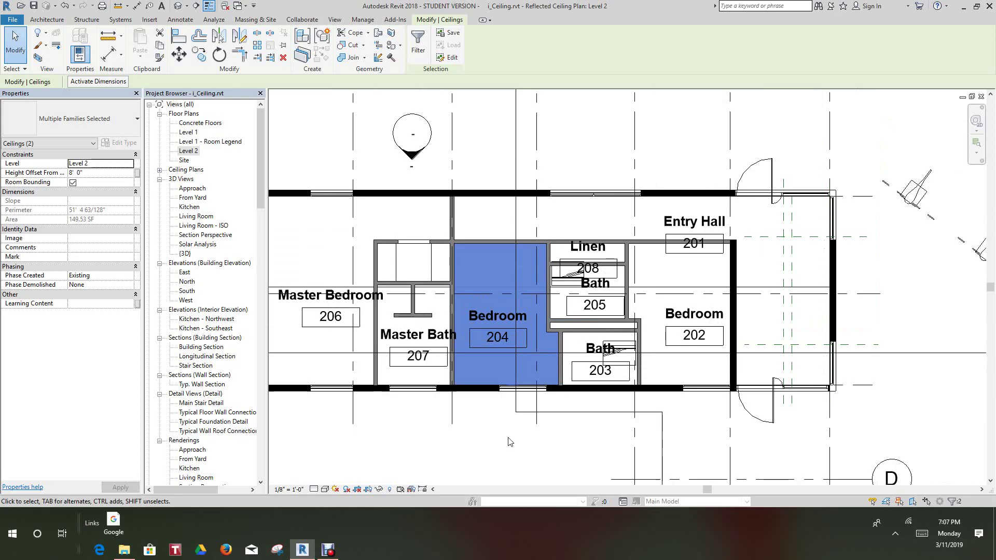